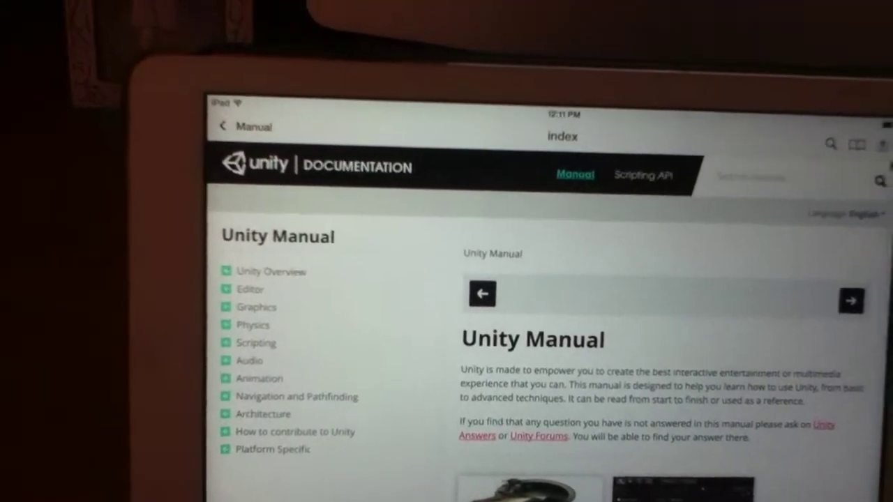
scroll(370, 411, down, 1)
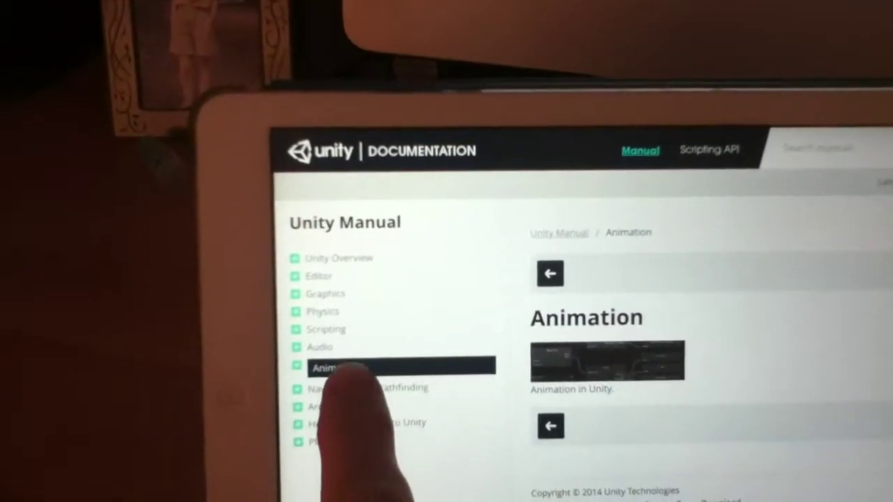
Step: Visit the Graphics, How to contribute and Architecture pages, then expand Animation's subtopics
click(331, 246)
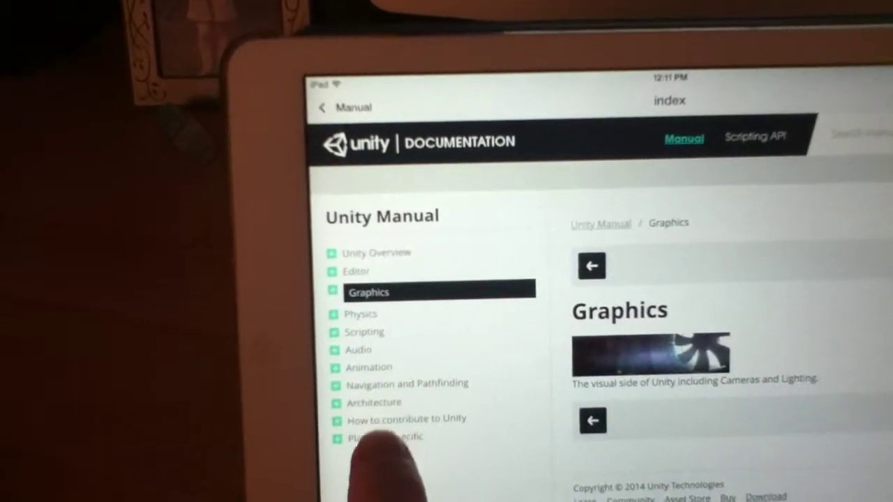
click(391, 419)
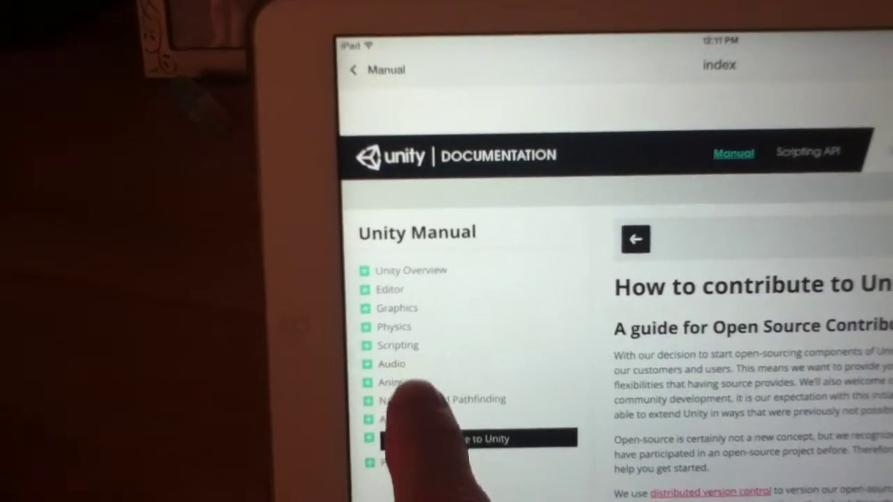
click(391, 418)
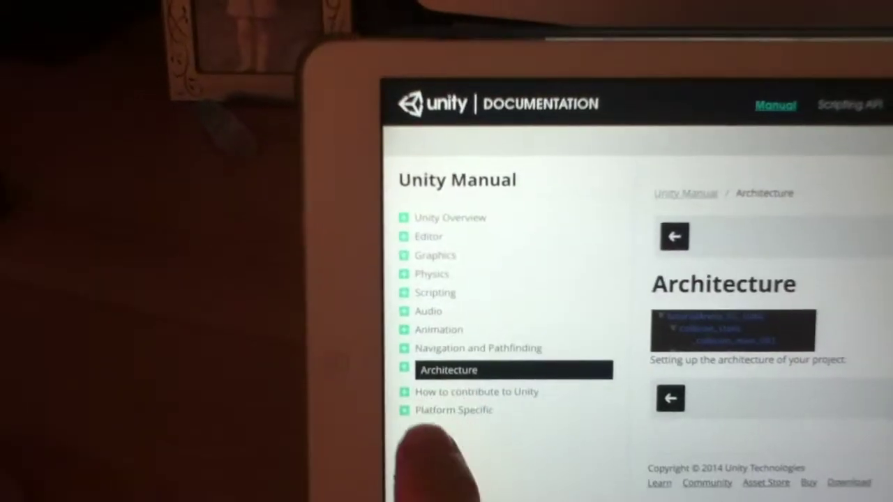
click(414, 335)
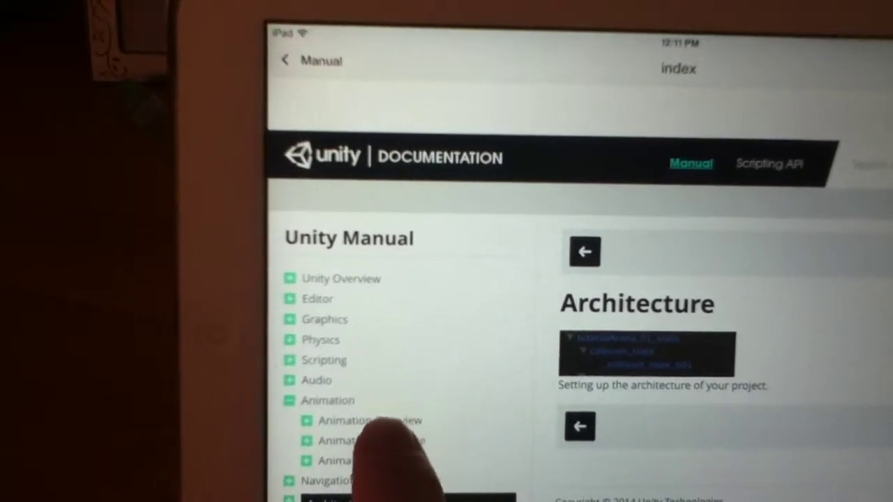
Step: Expand Animation HOWTOs and Navigation and Pathfinding, then return to the Architecture page
click(335, 457)
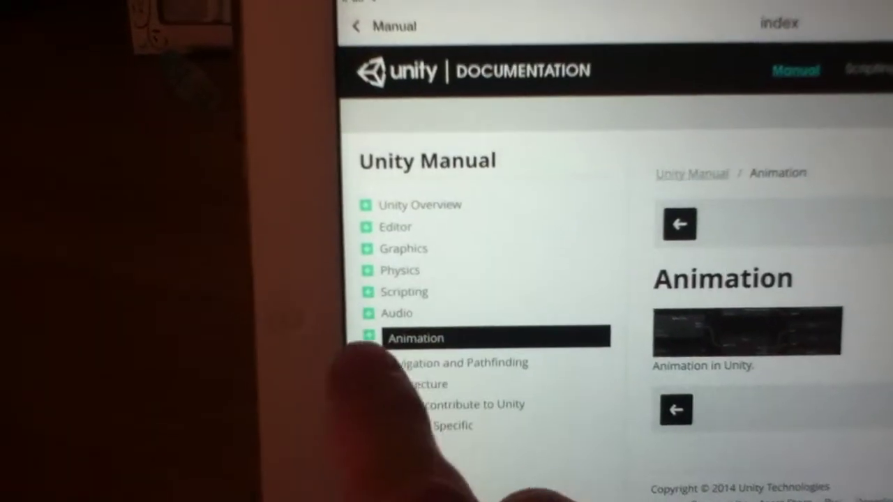
click(384, 363)
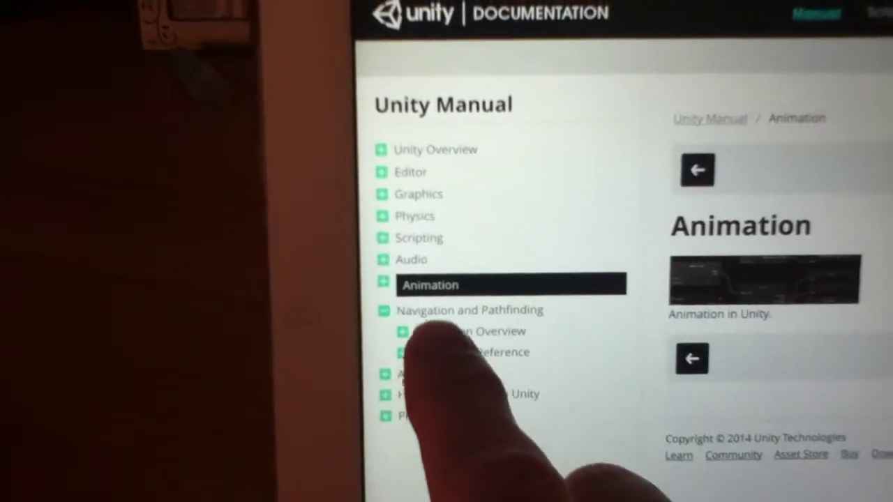
click(436, 415)
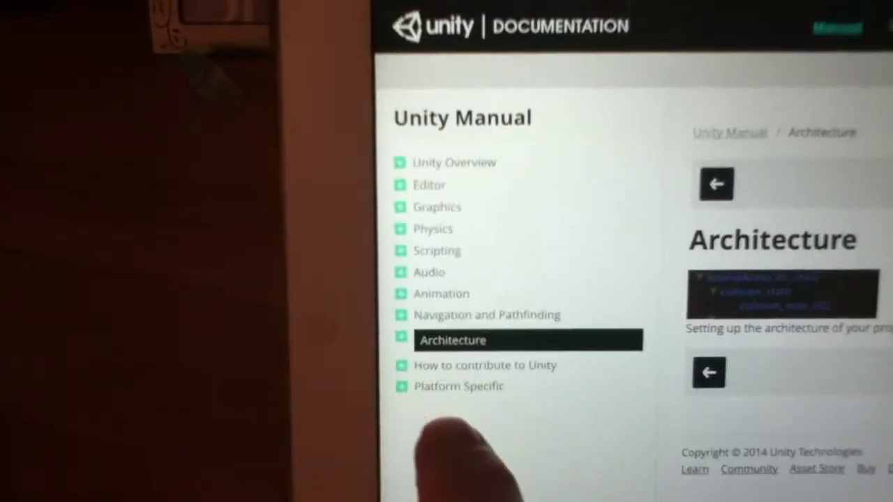
Step: Expand Physics and Physics HOWTOs in the contents, then open the Animation page
click(432, 340)
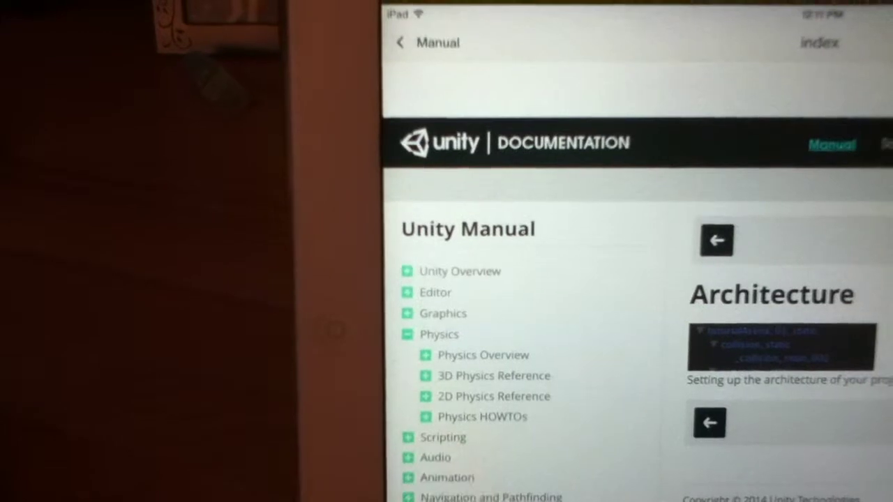
click(446, 415)
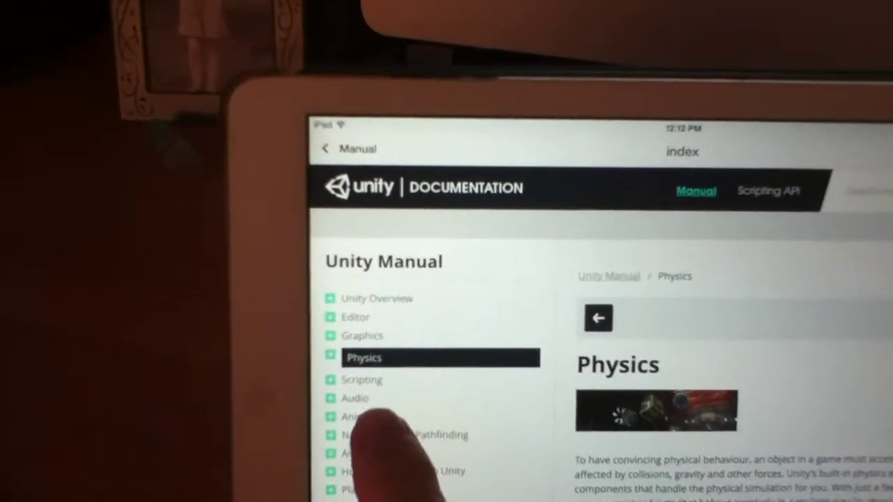
click(360, 411)
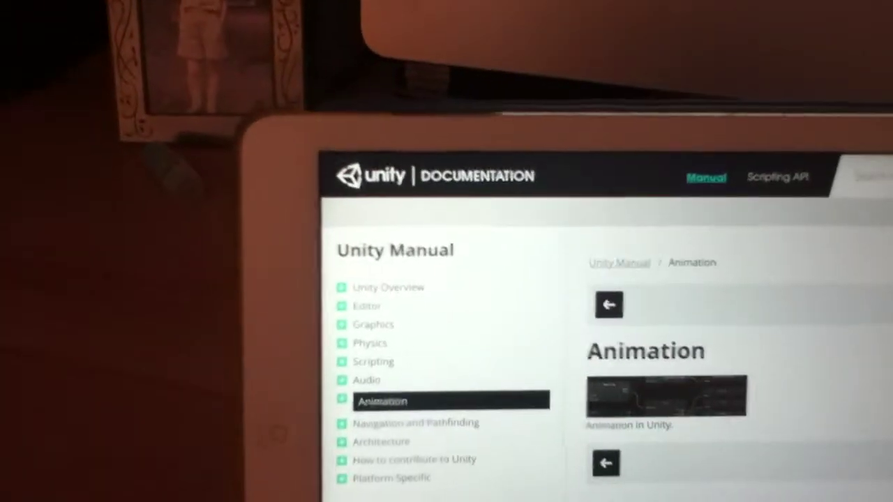